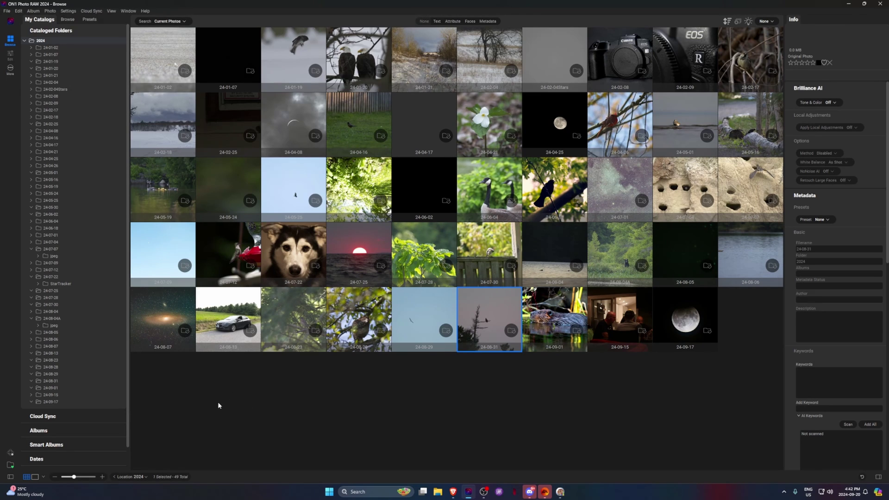
# - Check the cataloging progress, dismiss it, and open the 24-08-31 fox folder
pyautogui.click(10, 465)
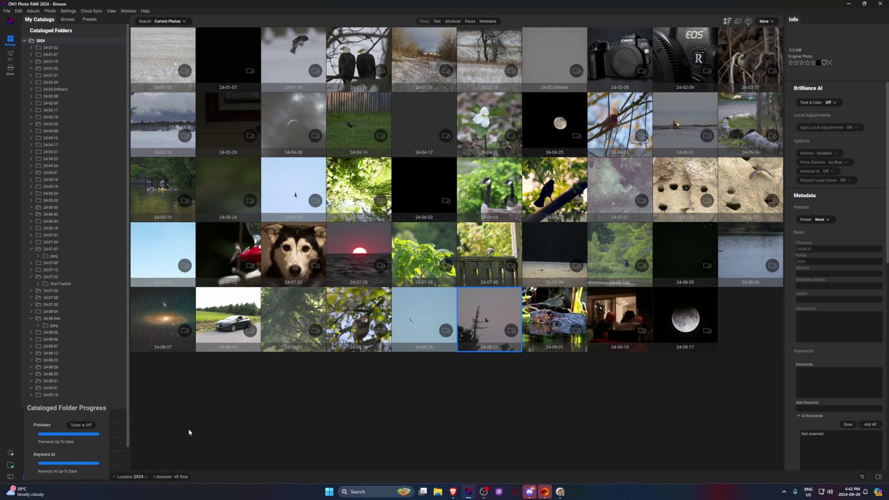
pyautogui.click(323, 429)
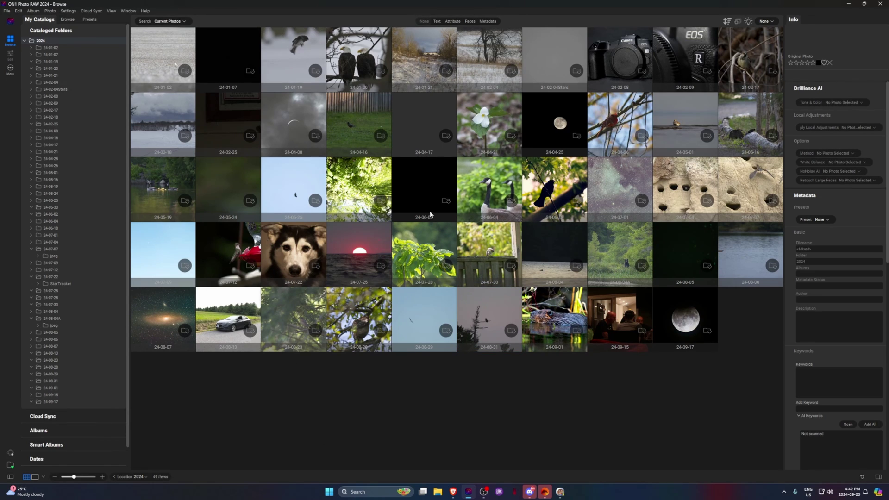
pyautogui.doubleClick(468, 340)
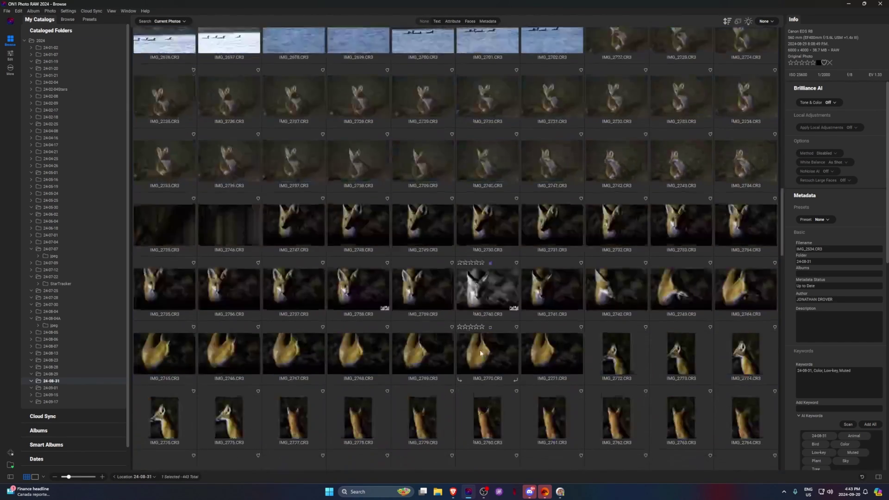
# - Look over the fox thumbnails and step back to the previous fox photo
pyautogui.scroll(-10, 479, 349)
pyautogui.scroll(3, 488, 341)
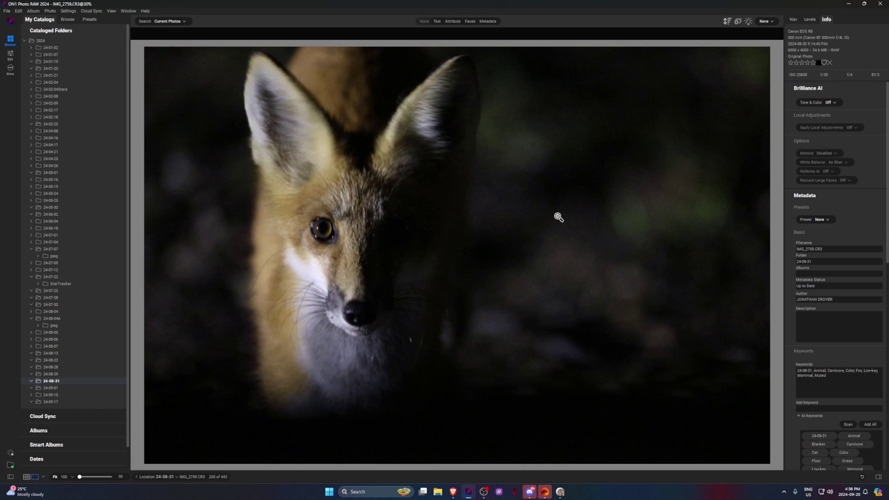
pyautogui.press('Left')
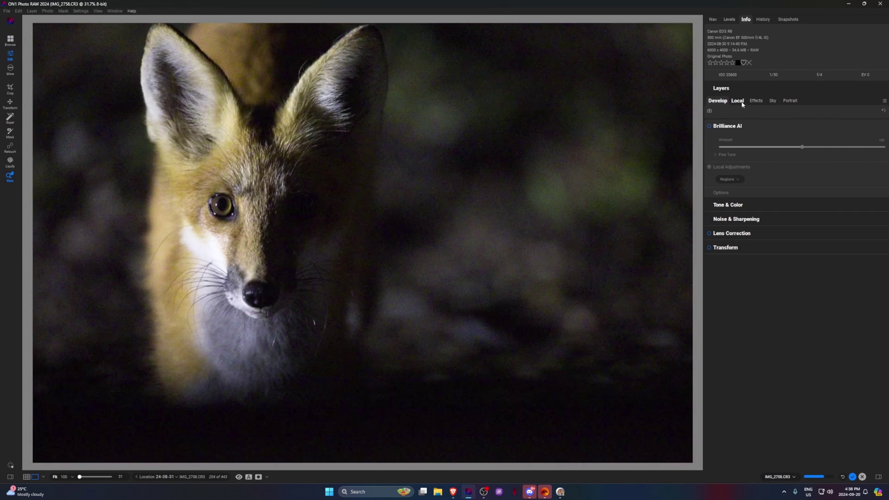
# - Expand Noise & Sharpening to preview NoNoise AI on fox photo IMG_2758
pyautogui.click(754, 204)
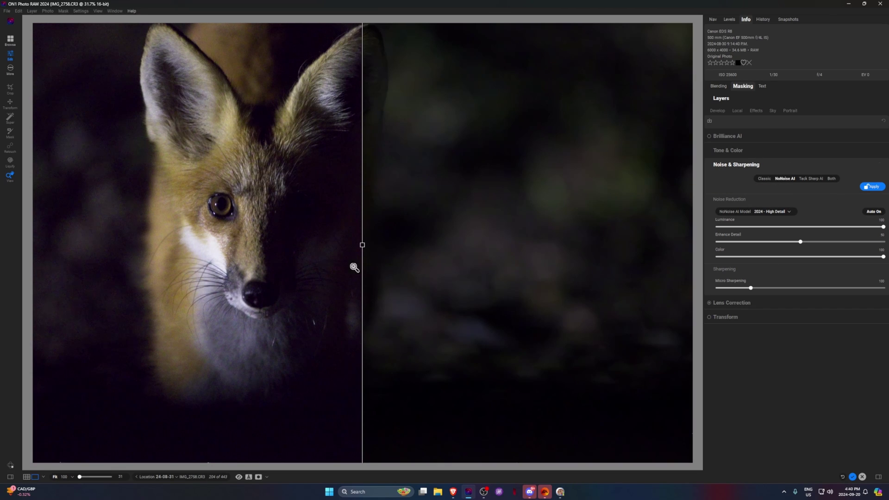
# - Zoom to 100% on the fox's eye, pan the close-up, then fit the photo
pyautogui.click(216, 200)
pyautogui.moveTo(216, 199); pyautogui.dragTo(325, 233)
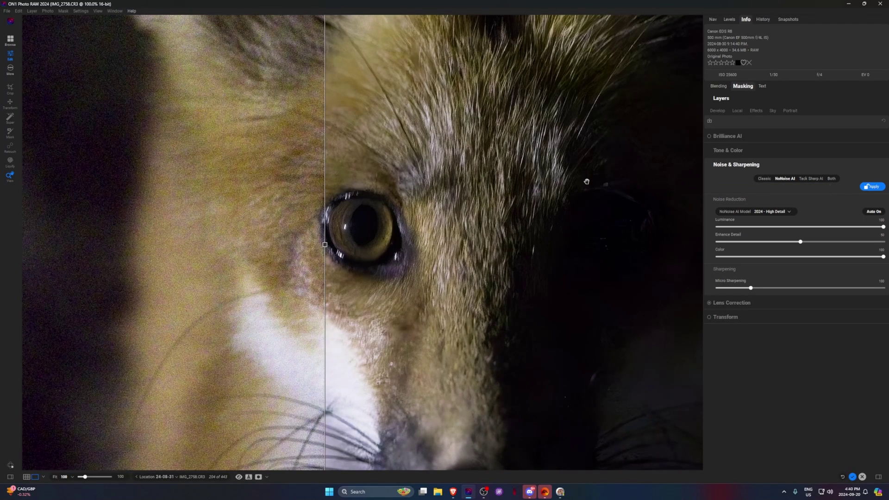
pyautogui.click(366, 217)
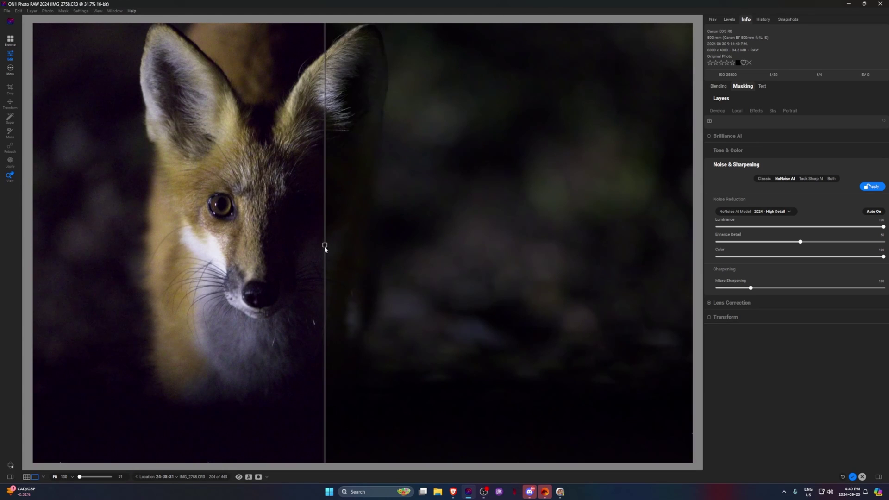
# - Move the before/after split across the fox and open the Mask AI options
pyautogui.moveTo(325, 245); pyautogui.dragTo(122, 245)
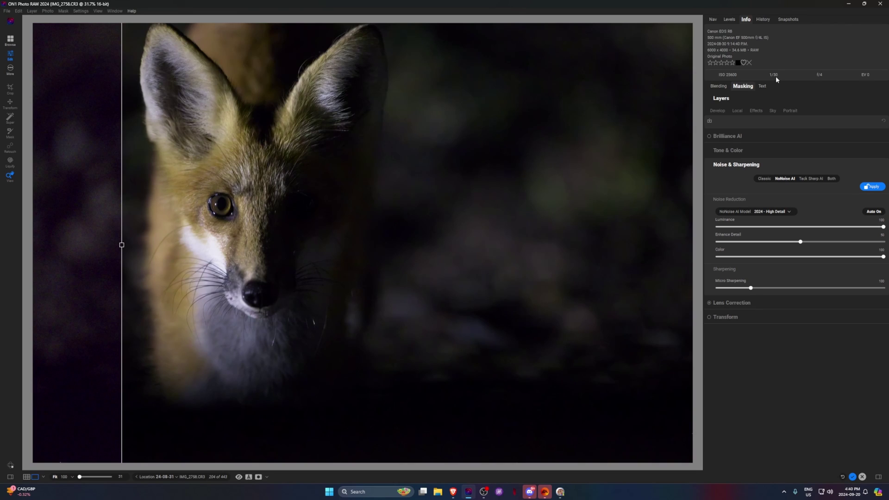
pyautogui.click(743, 86)
pyautogui.moveTo(123, 249)
pyautogui.mouseDown()
pyautogui.moveTo(184, 246)
pyautogui.moveTo(132, 245)
pyautogui.mouseUp()
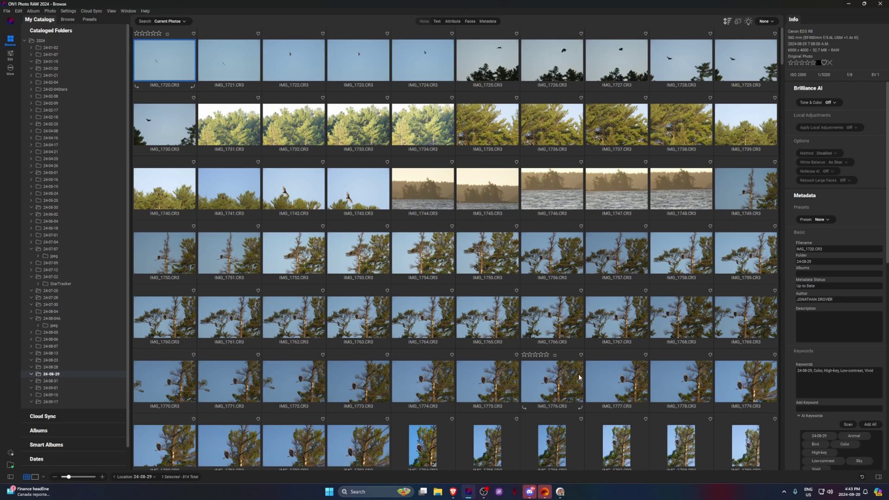
# - Open eagle photo IMG_1777 in Edit and add a Sky Swap AI layer
pyautogui.scroll(-6, 376, 371)
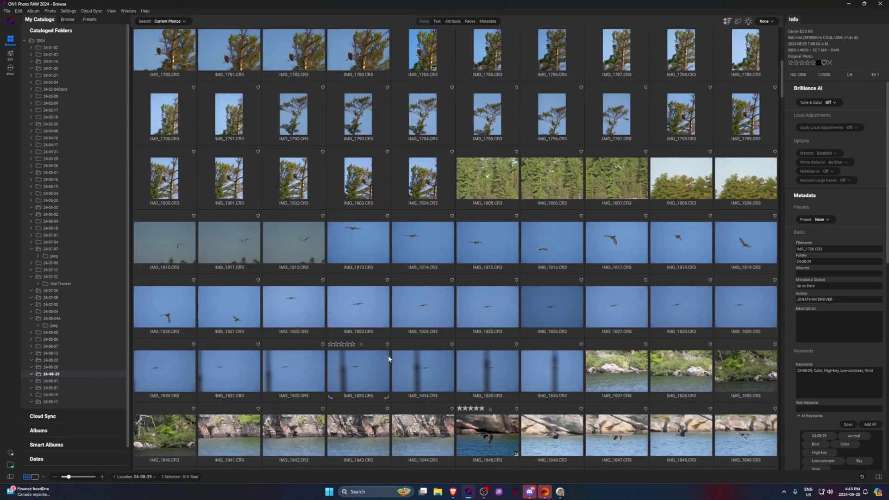
pyautogui.scroll(6, 390, 361)
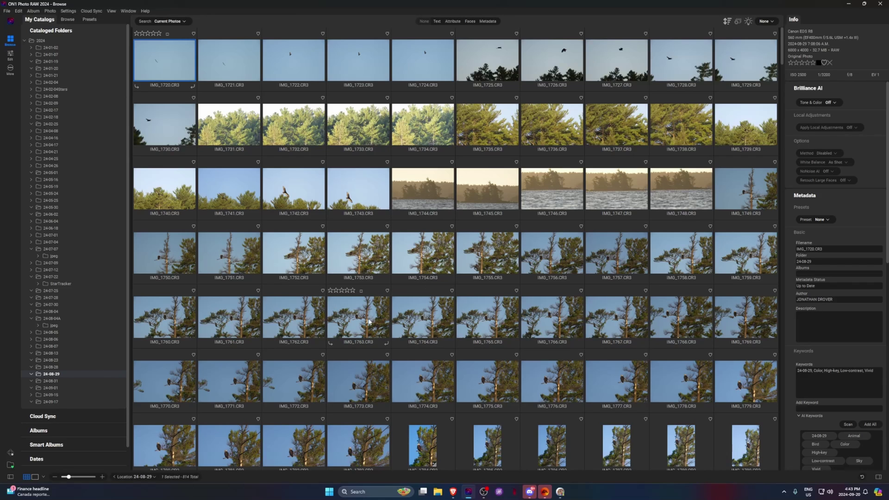
pyautogui.scroll(-1, 463, 345)
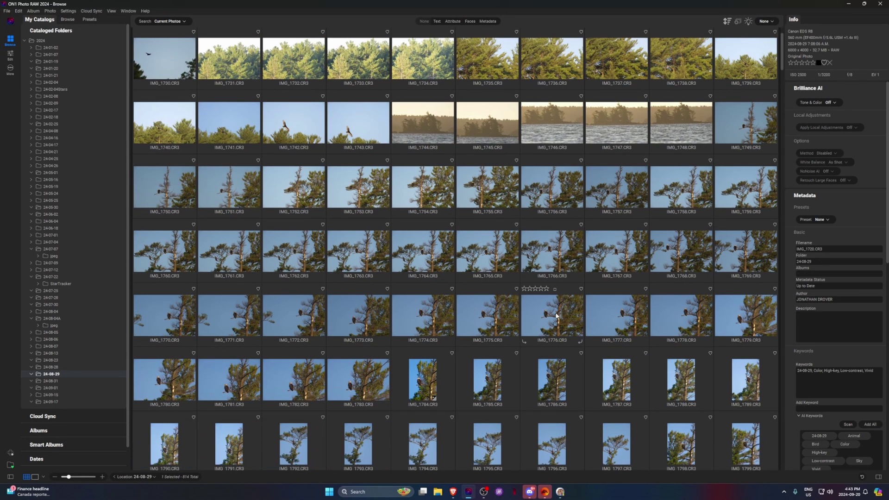
pyautogui.doubleClick(616, 316)
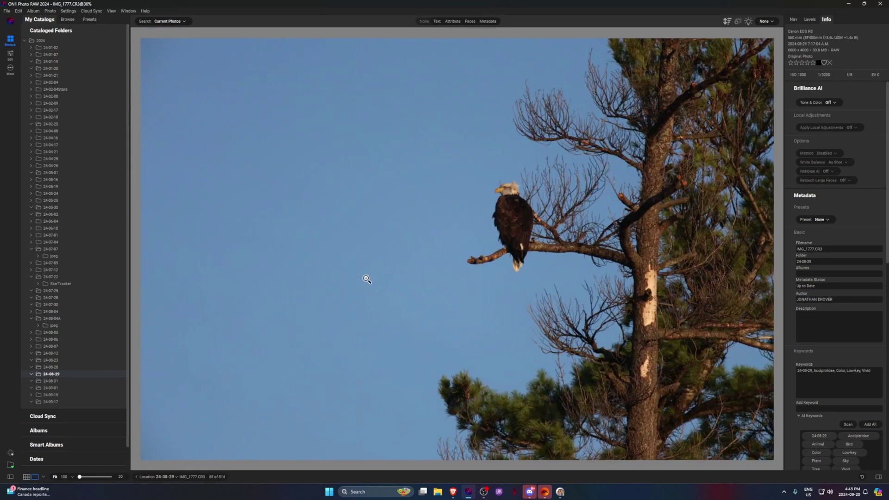
pyautogui.hotkey('ctrl', 'e')
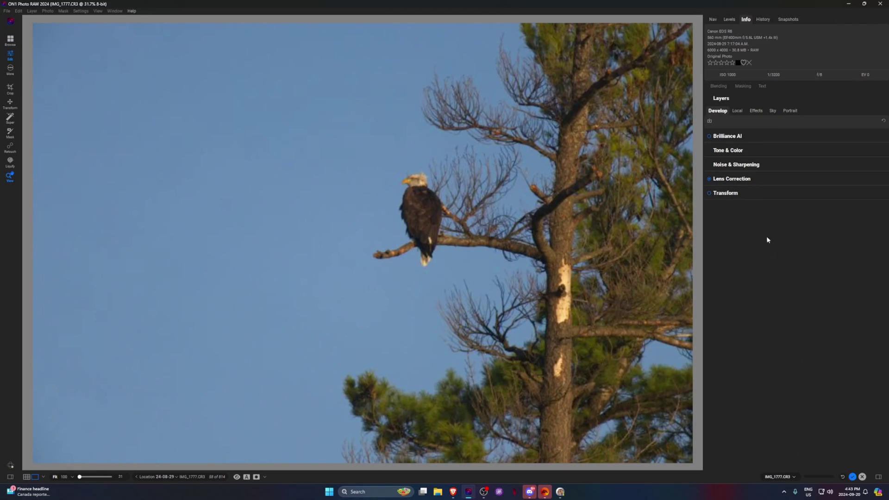
pyautogui.click(773, 114)
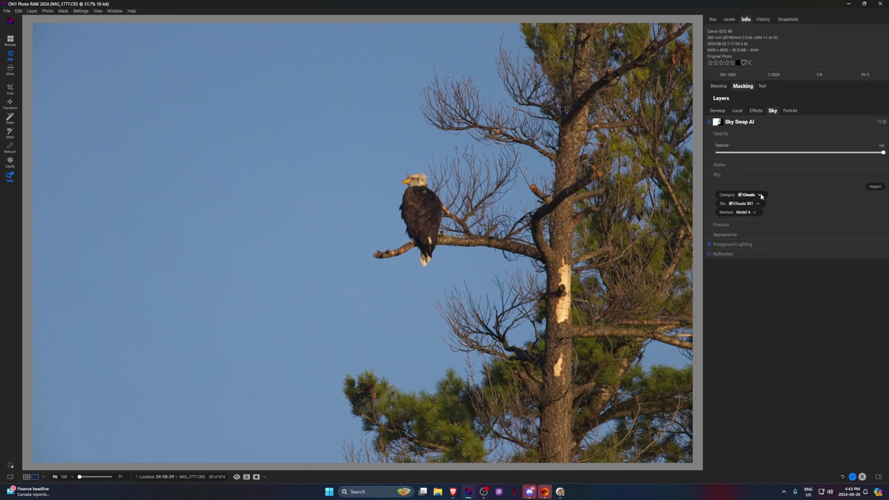
# - Set the Sky Swap AI category to Dramatic for a sunset sky on the eagle
pyautogui.click(761, 195)
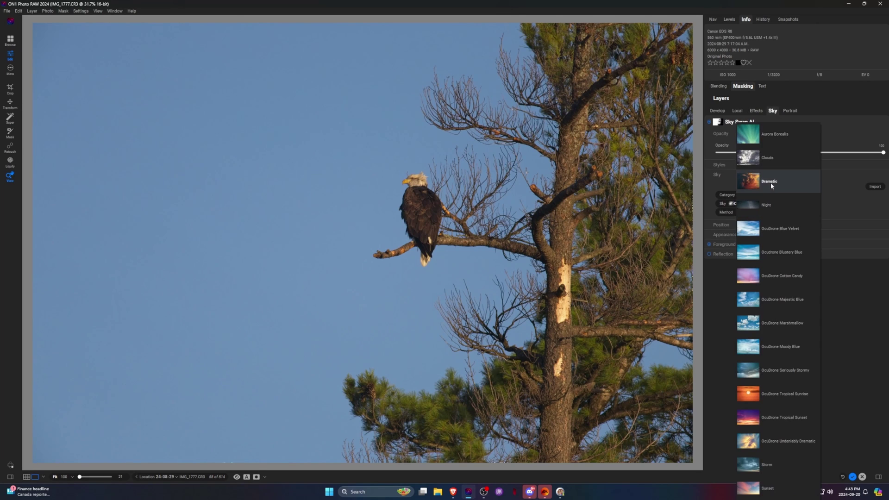
pyautogui.click(758, 185)
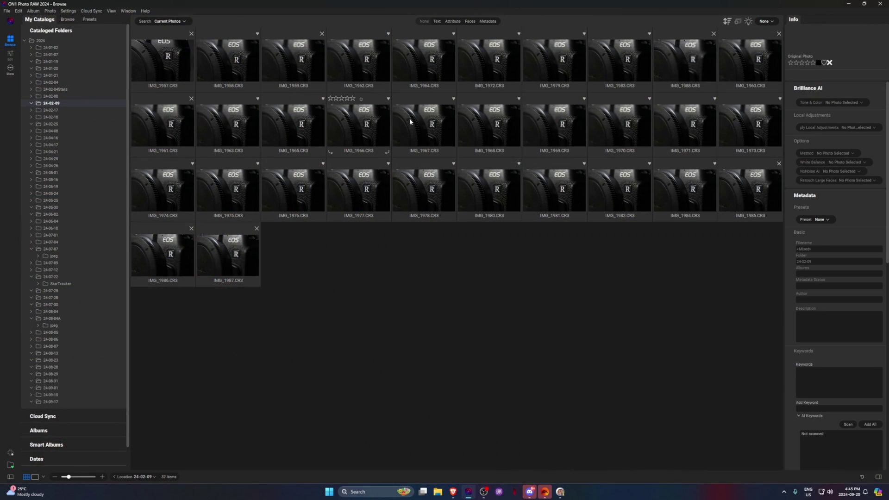
# - Select the camera close-ups IMG_1963 through IMG_1976
pyautogui.click(227, 125)
pyautogui.keyDown('shift'); pyautogui.click(282, 200); pyautogui.keyUp('shift')
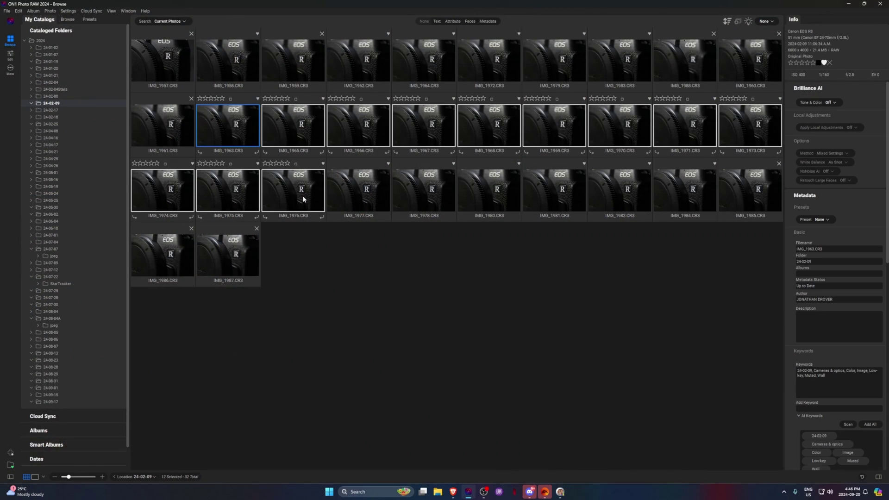
pyautogui.rightClick(295, 205)
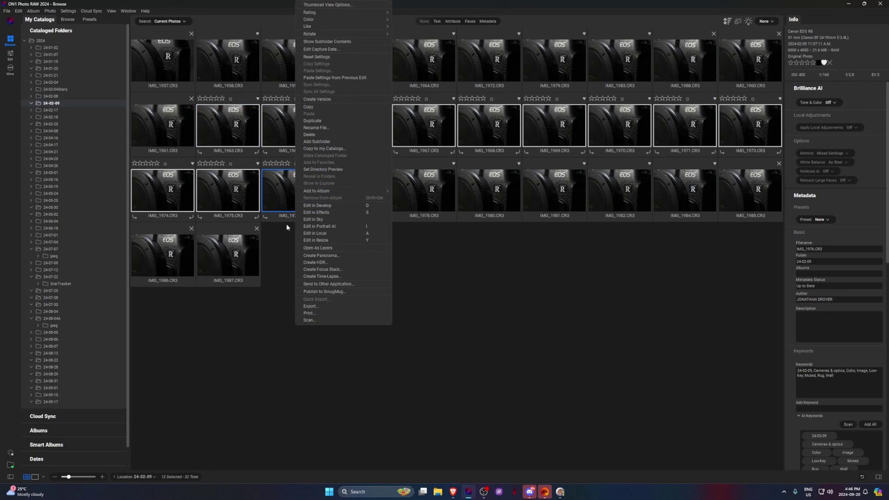
# - Preview a focus stack, cancel it, and return to folder 24-08-29
pyautogui.click(350, 269)
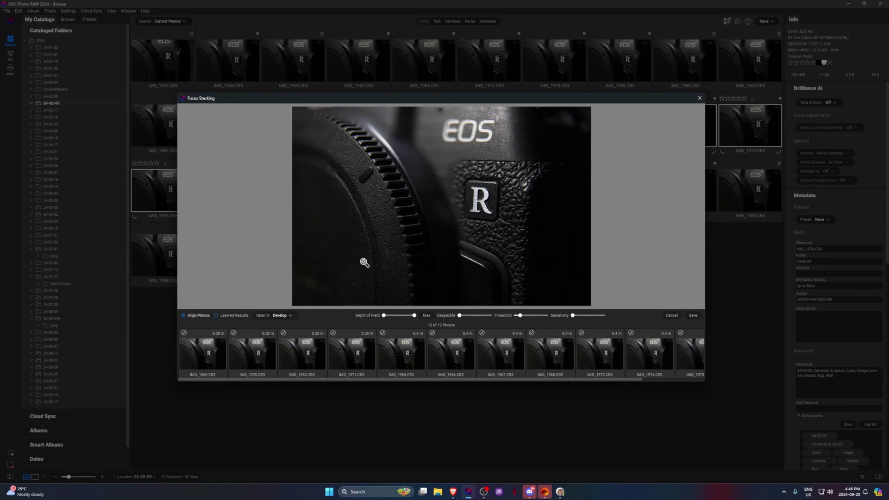
pyautogui.click(668, 317)
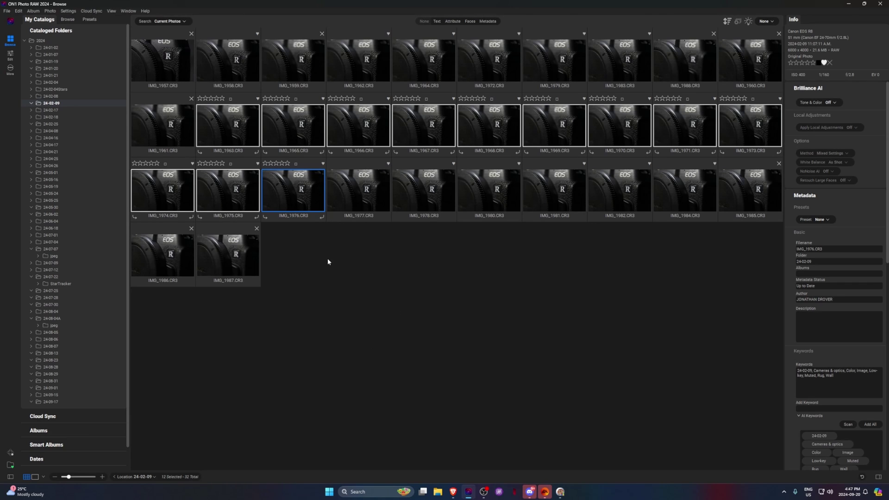
pyautogui.click(51, 373)
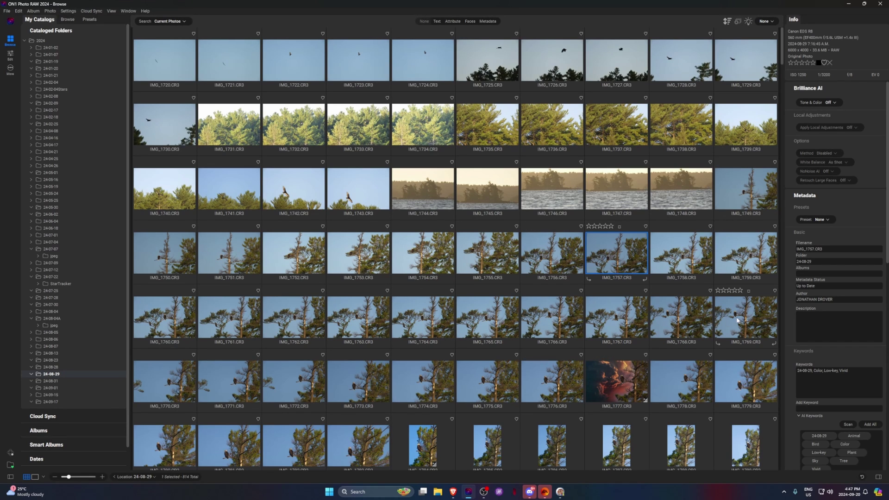
# - Select eagle photos IMG_1764 to IMG_1769 and turn Brilliance AI Tone & Color on
pyautogui.click(716, 328)
pyautogui.keyDown('shift'); pyautogui.click(419, 319); pyautogui.keyUp('shift')
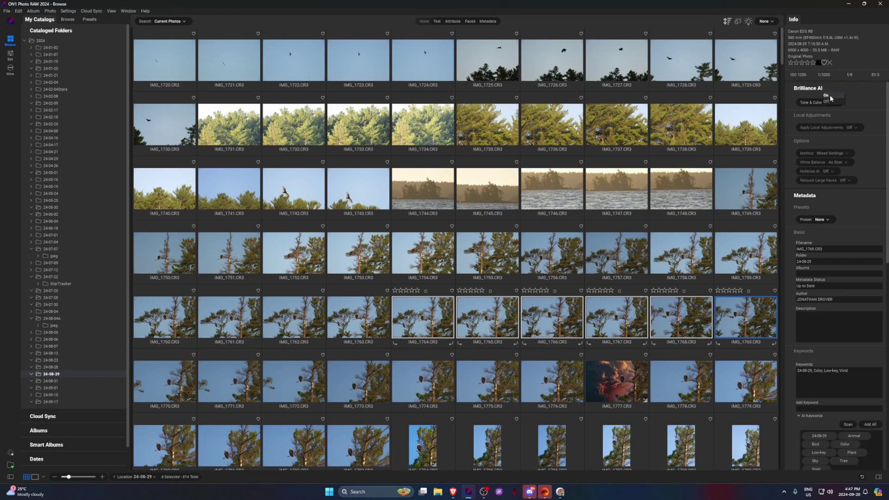
pyautogui.click(829, 95)
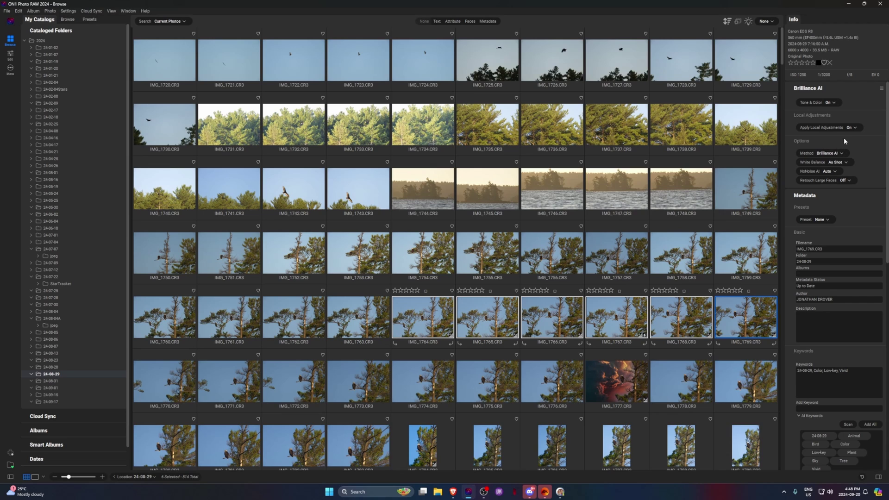
# - Check the NoNoise AI and Method dropdowns, keeping Brilliance AI as the method
pyautogui.click(830, 171)
pyautogui.click(830, 154)
pyautogui.click(826, 152)
pyautogui.click(48, 40)
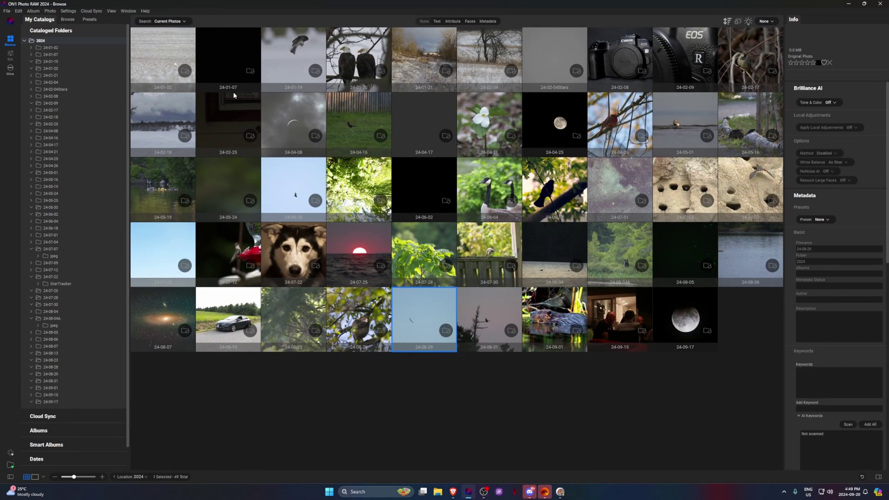
pyautogui.click(452, 21)
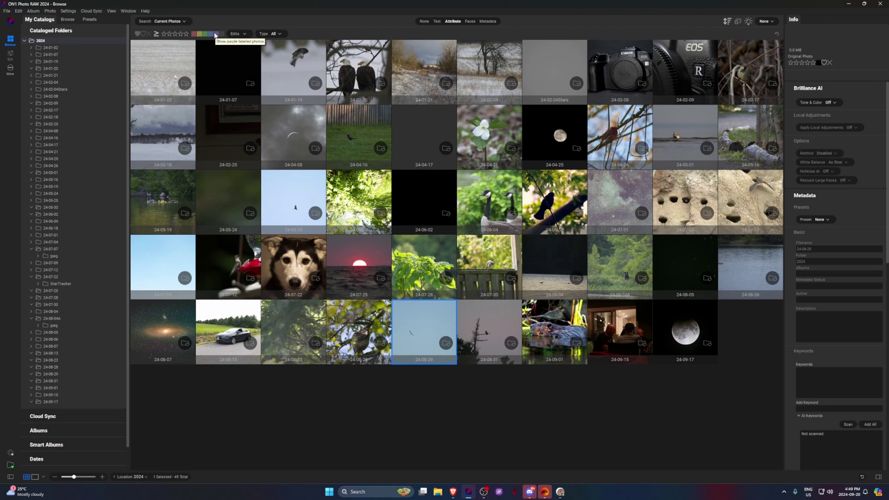
pyautogui.click(215, 34)
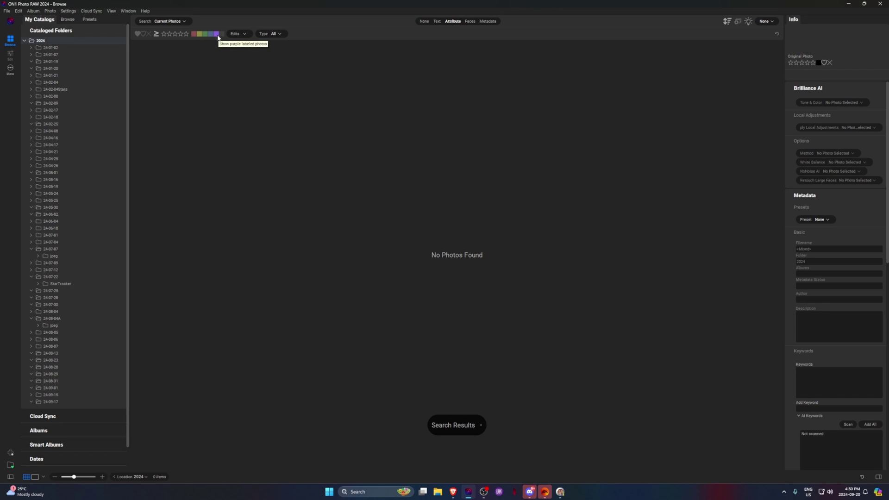
pyautogui.click(182, 21)
pyautogui.click(189, 70)
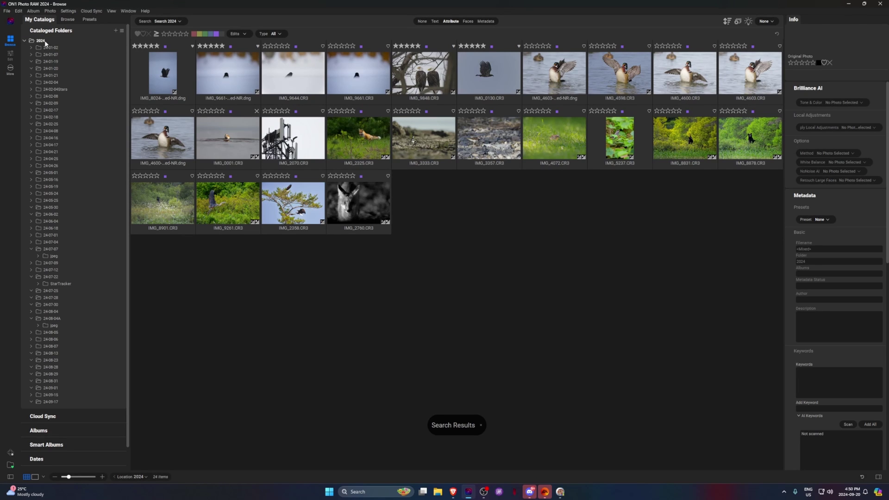
pyautogui.click(421, 21)
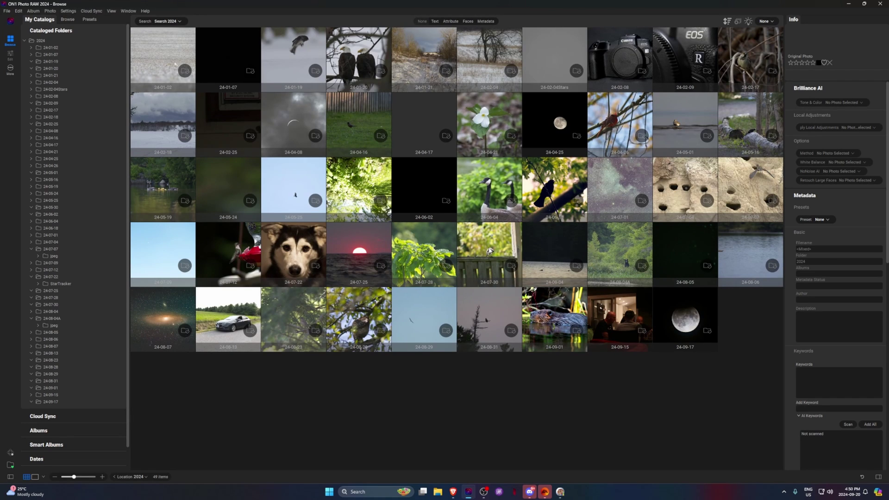
pyautogui.click(168, 21)
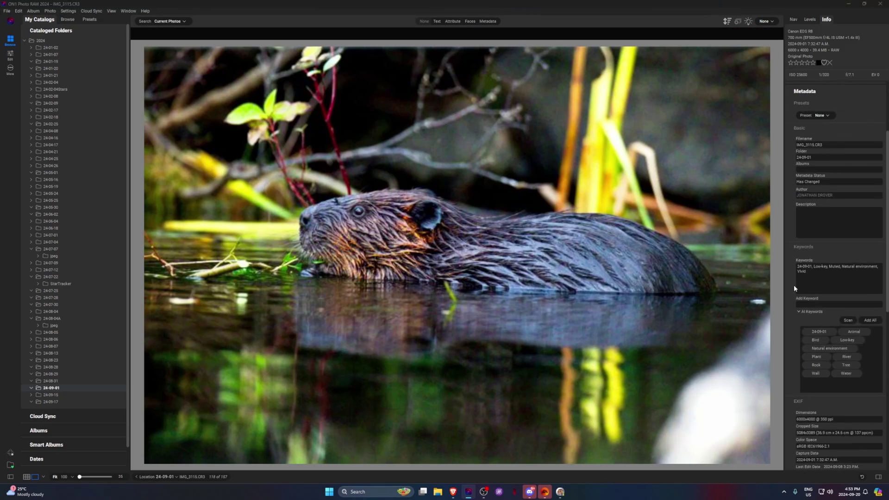
# - Review the beaver photo's EXIF and GPS fields, then return to the 2024 folder
pyautogui.scroll(-5, 825, 366)
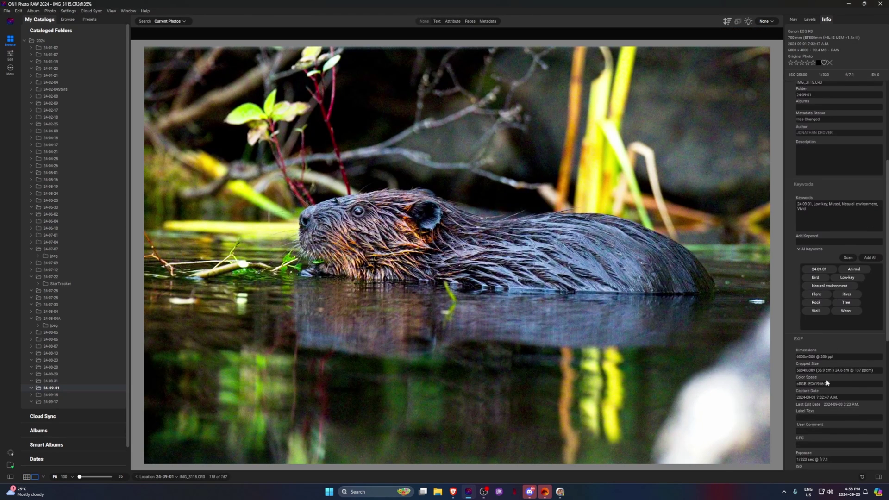
pyautogui.click(812, 278)
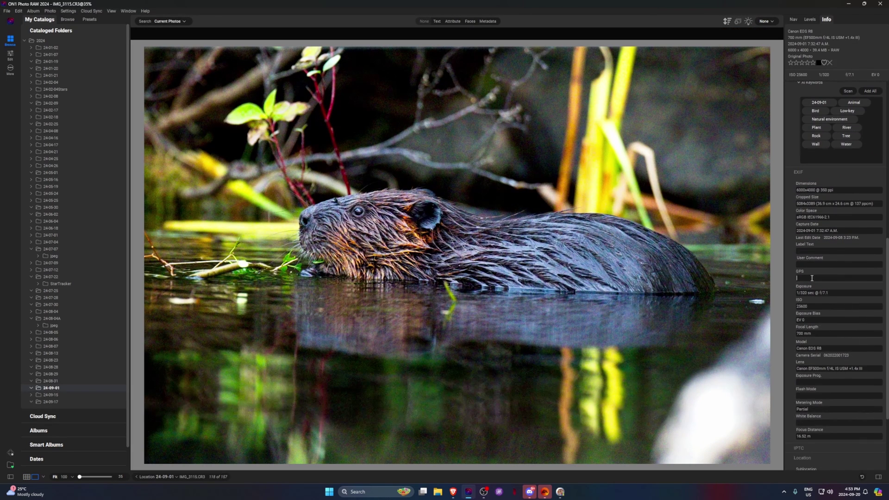
pyautogui.scroll(-3, 812, 278)
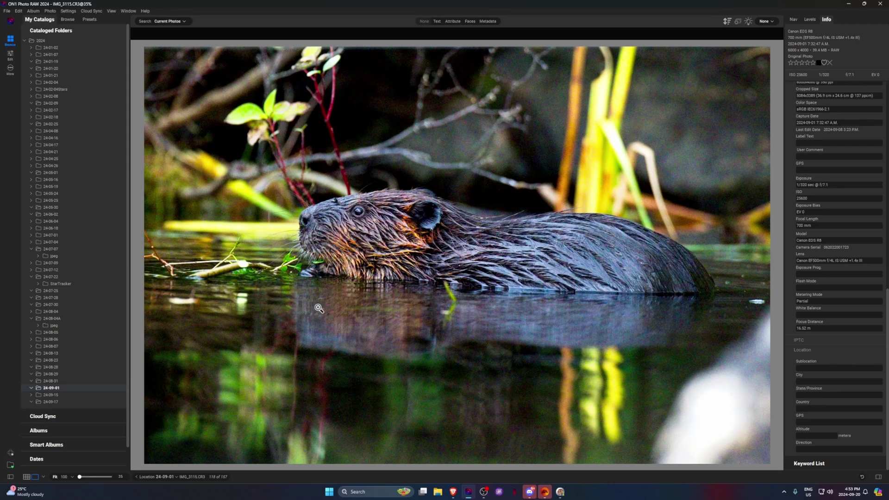
pyautogui.click(50, 41)
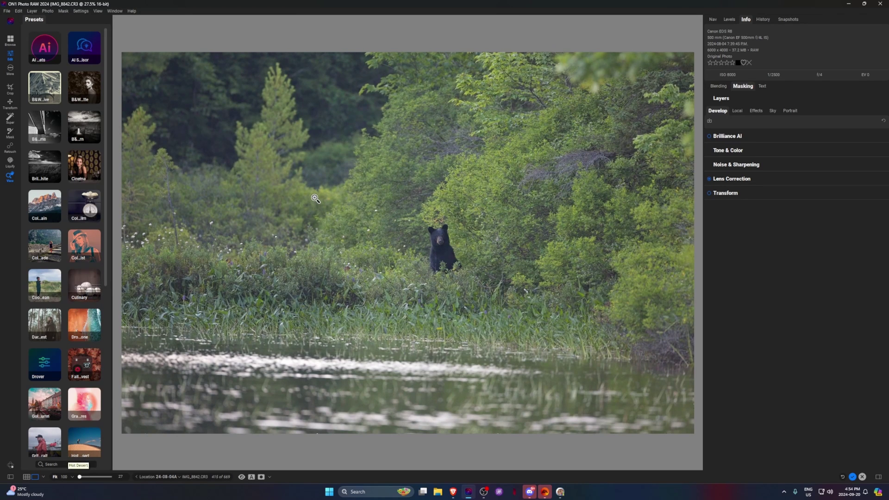
# - Try Drone Zone preset DZ9, then apply DZ2 to the bear photo
pyautogui.click(89, 330)
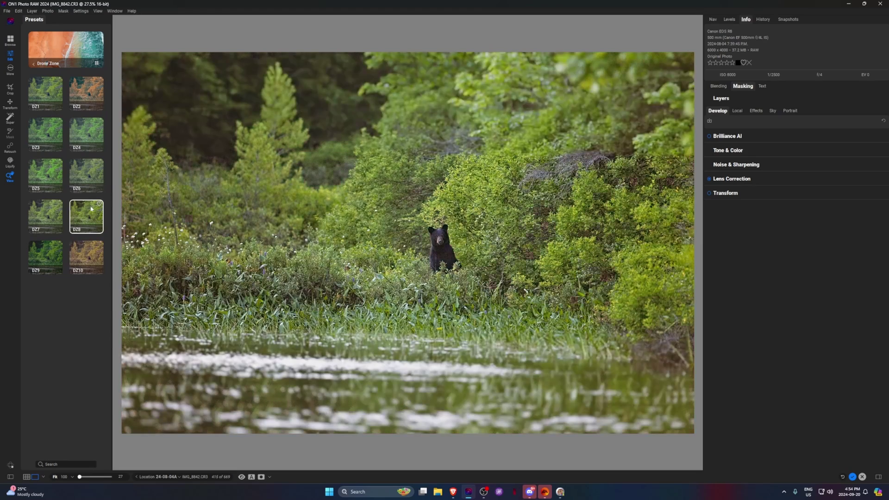
pyautogui.click(45, 256)
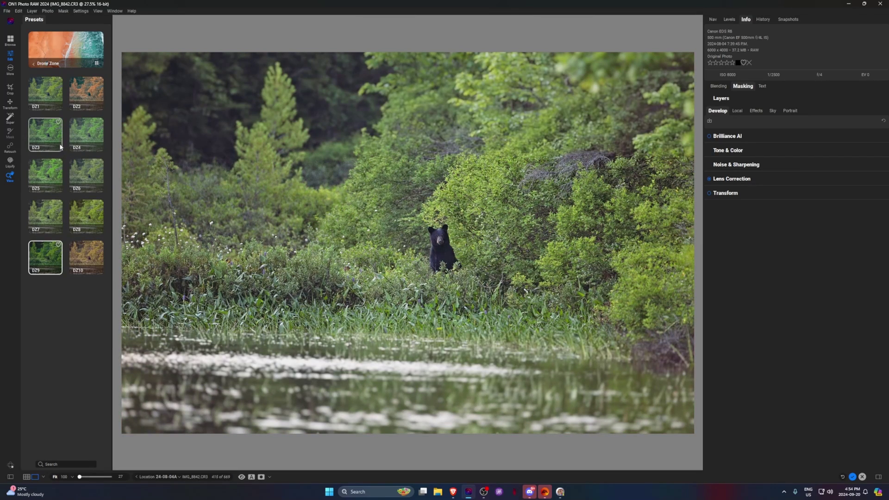
pyautogui.click(87, 95)
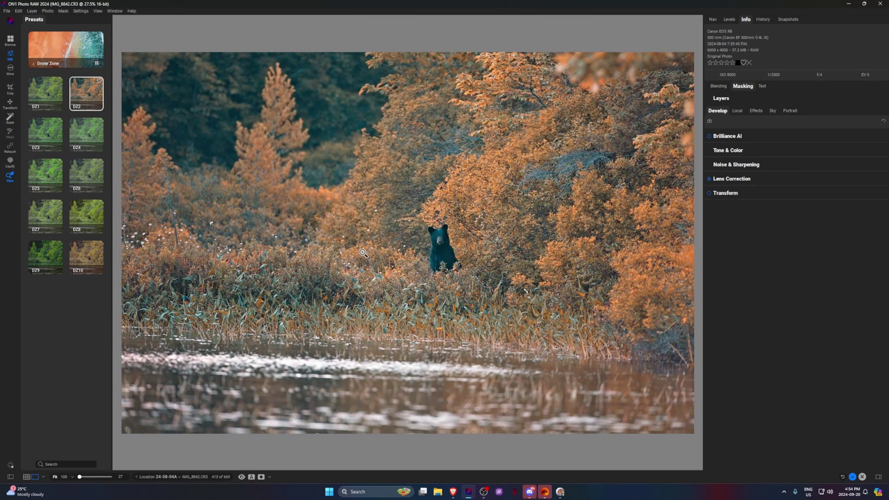
pyautogui.click(34, 65)
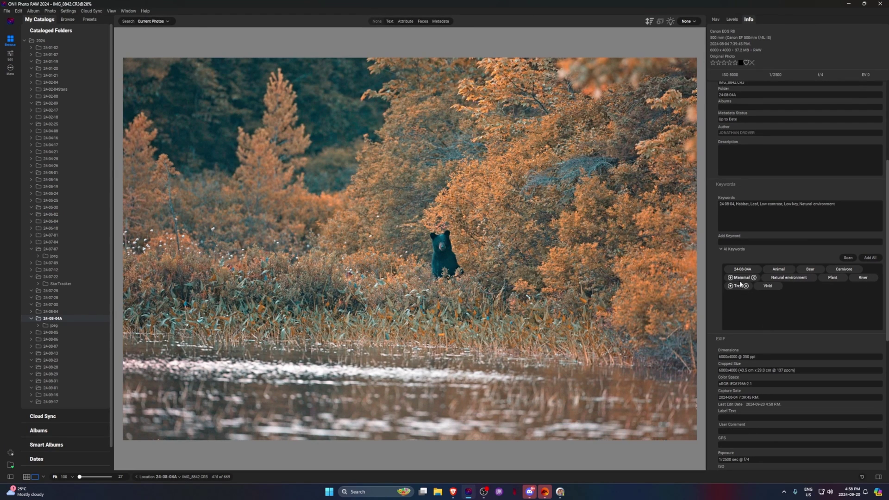
# - Review the bear photo's Keywords and AI Keywords, such as Bear and Mammal, in Info
pyautogui.moveTo(809, 272)
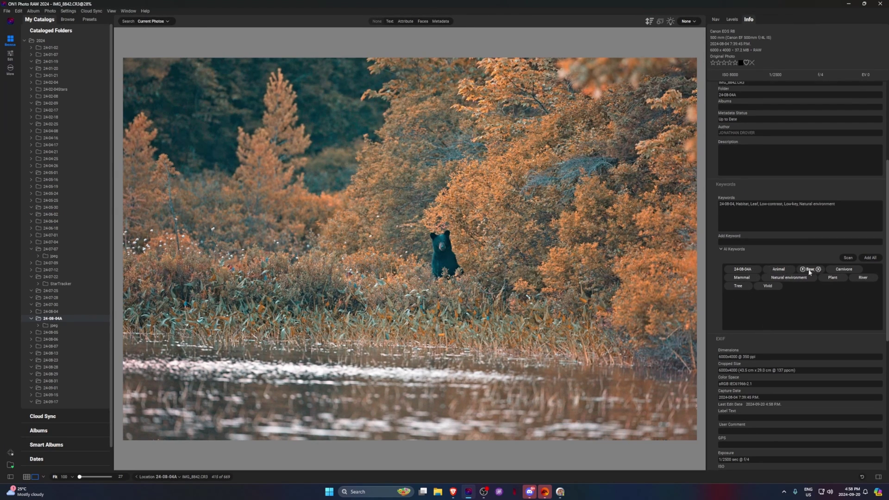
# - Switch to the 2024 folder and set a Text filter scoped to Search 2024
pyautogui.click(41, 41)
pyautogui.click(406, 21)
pyautogui.click(389, 21)
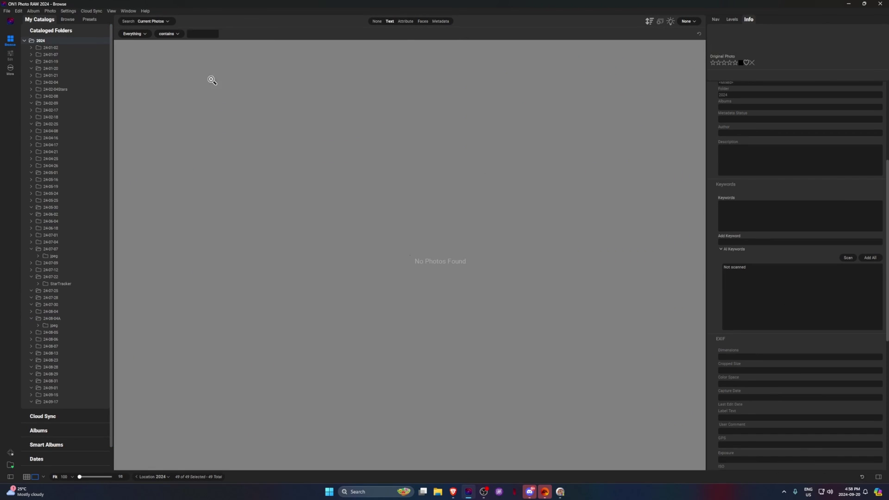
pyautogui.click(154, 22)
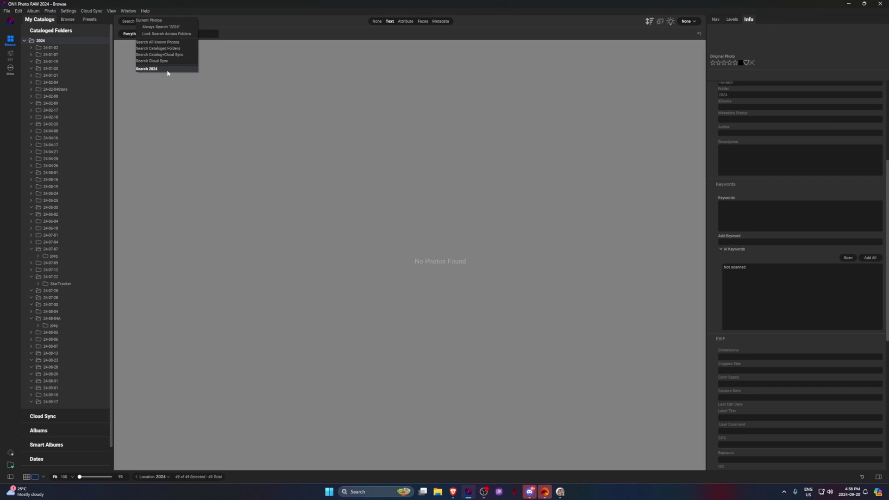
pyautogui.click(168, 69)
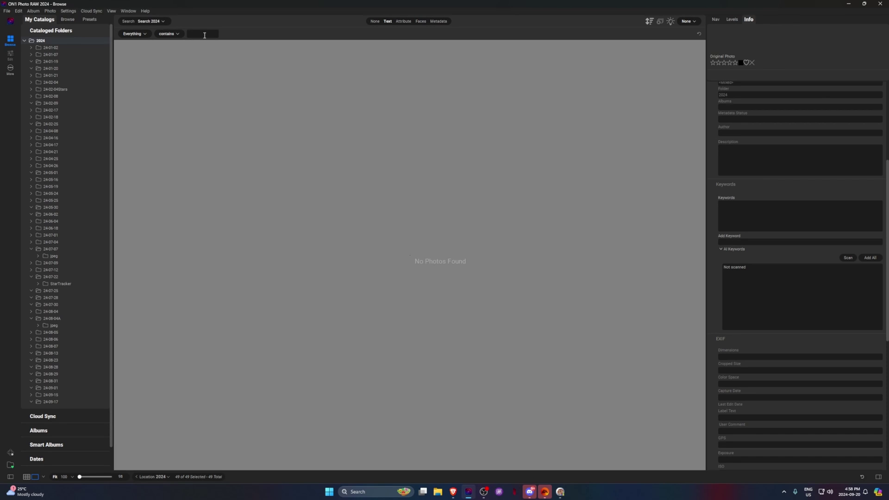
# - Trim the search term and browse the 685 matching photos
pyautogui.press('BackSpace')
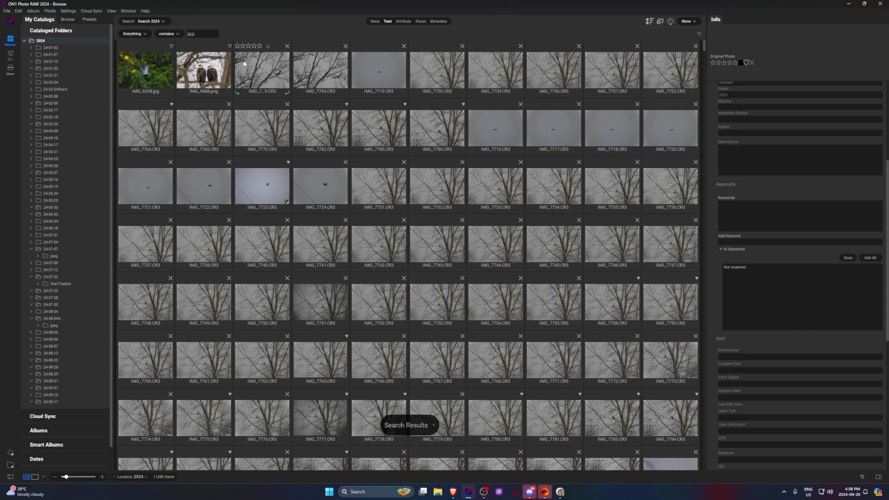
pyautogui.scroll(-15, 282, 160)
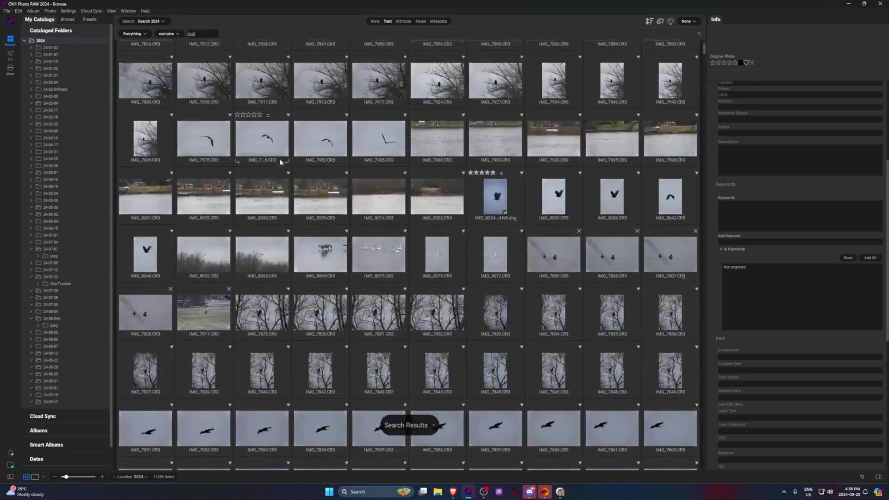
pyautogui.scroll(-15, 280, 163)
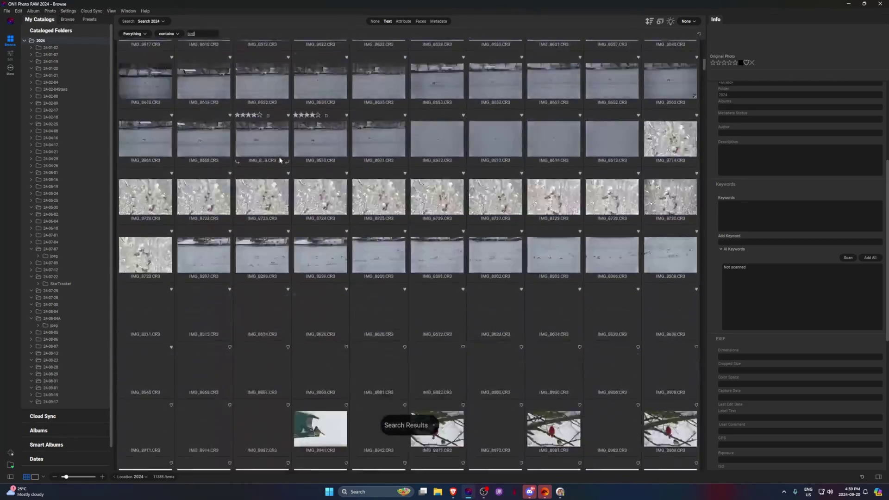
pyautogui.scroll(5, 218, 51)
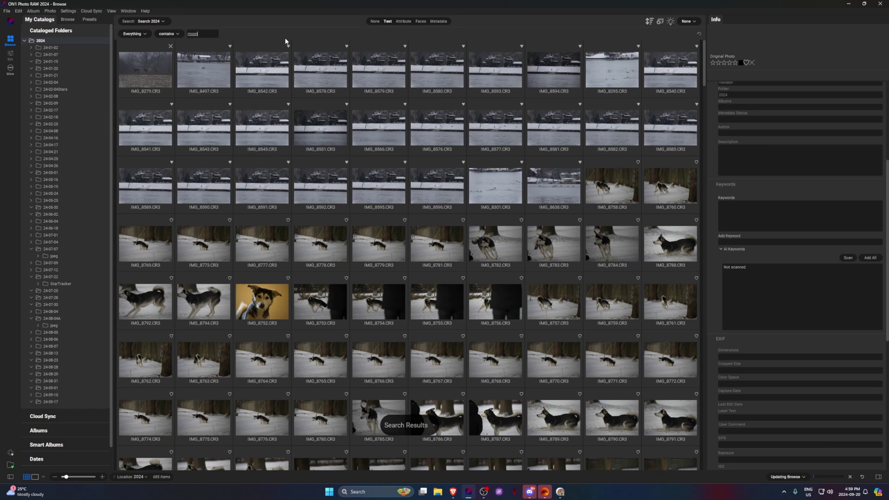
# - Scroll to the bottom of the search results and open IMG_2011.CR3 from folder 24-02-17
pyautogui.scroll(-5, 333, 181)
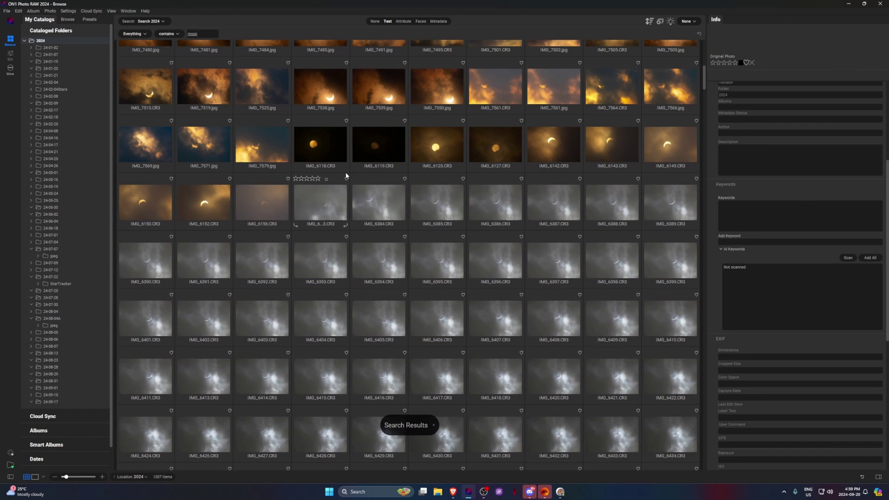
pyautogui.scroll(4, 398, 212)
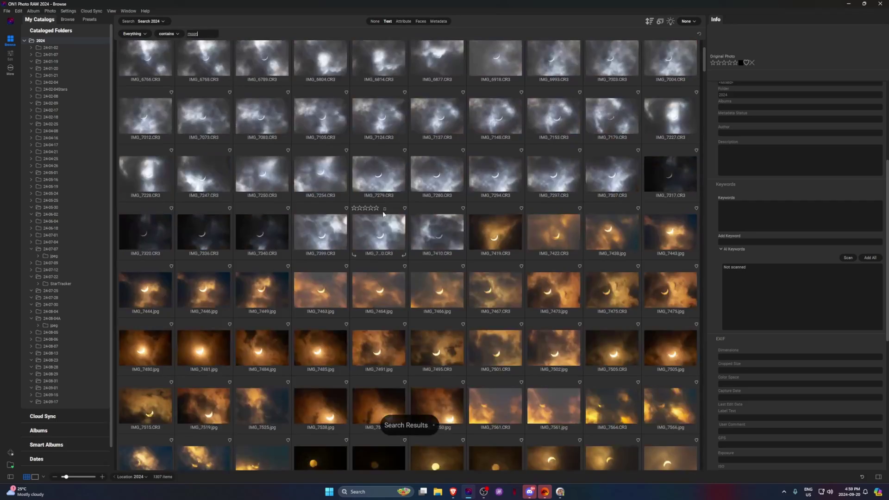
pyautogui.scroll(-12, 370, 217)
pyautogui.scroll(-20, 345, 226)
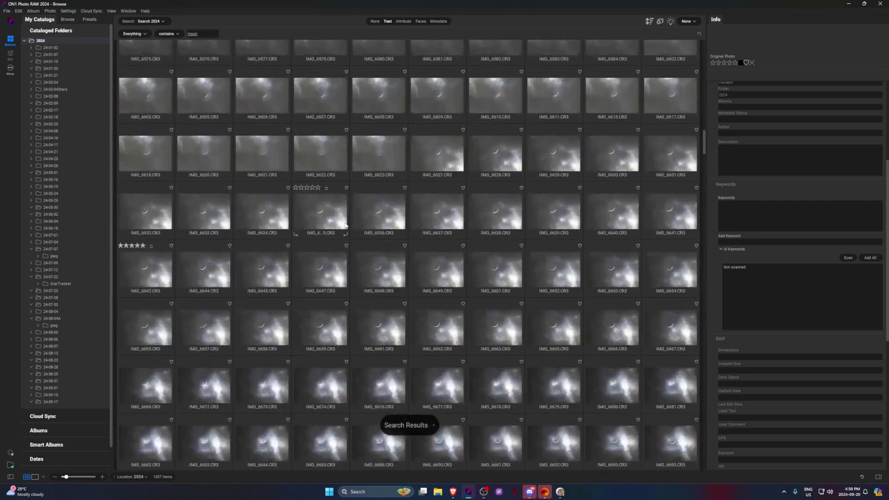
pyautogui.scroll(-15, 391, 214)
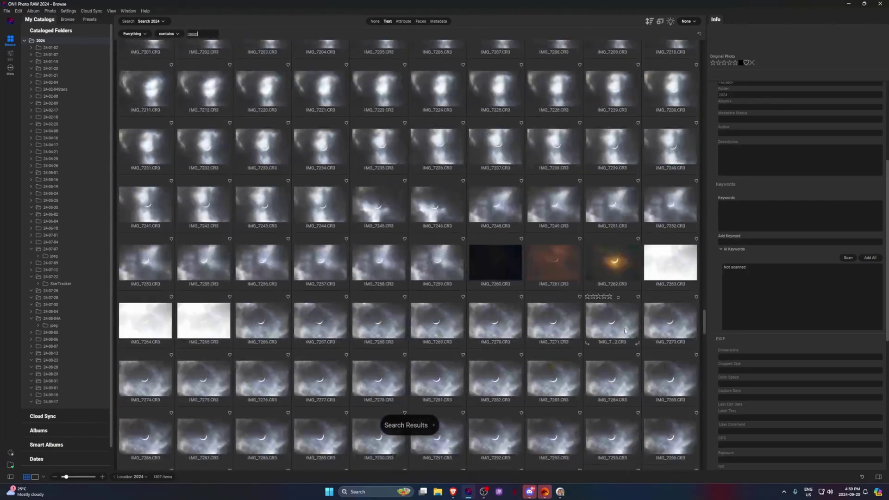
pyautogui.moveTo(702, 326); pyautogui.dragTo(706, 472)
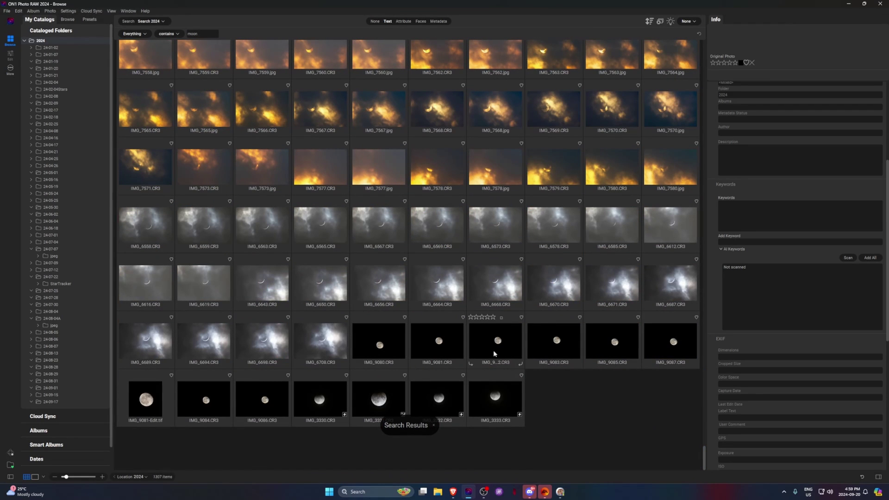
pyautogui.doubleClick(380, 406)
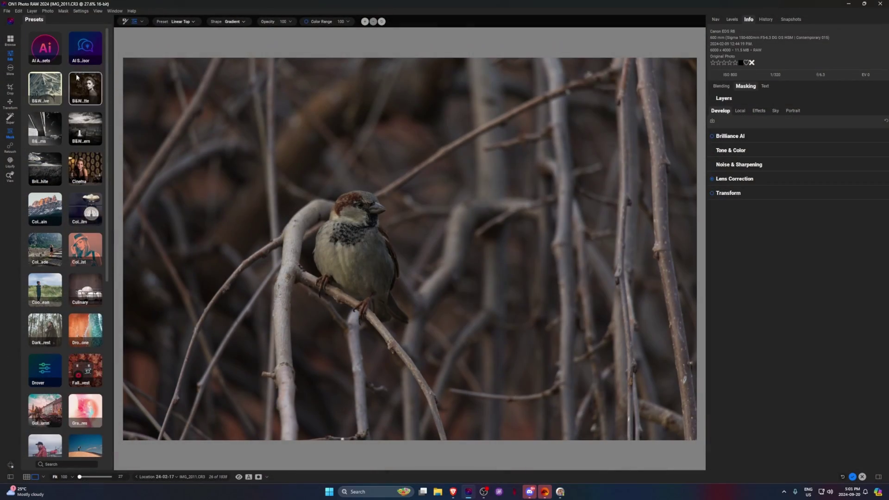
# - Select the whole sparrow, body, tail and feet, with the Super Select tool
pyautogui.click(9, 118)
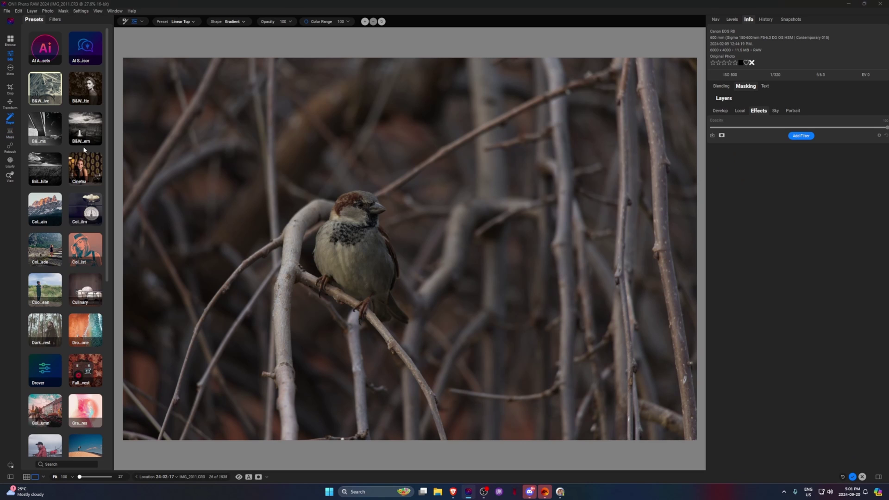
pyautogui.rightClick(350, 243)
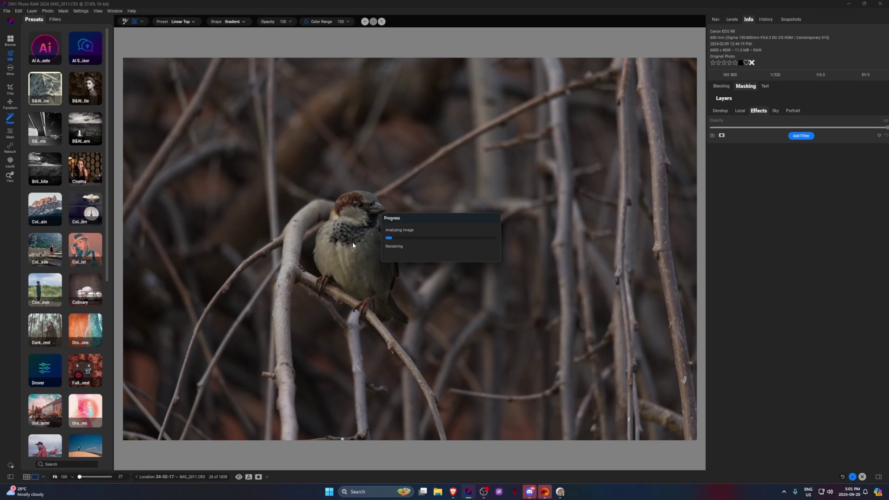
pyautogui.click(388, 238)
pyautogui.click(373, 278)
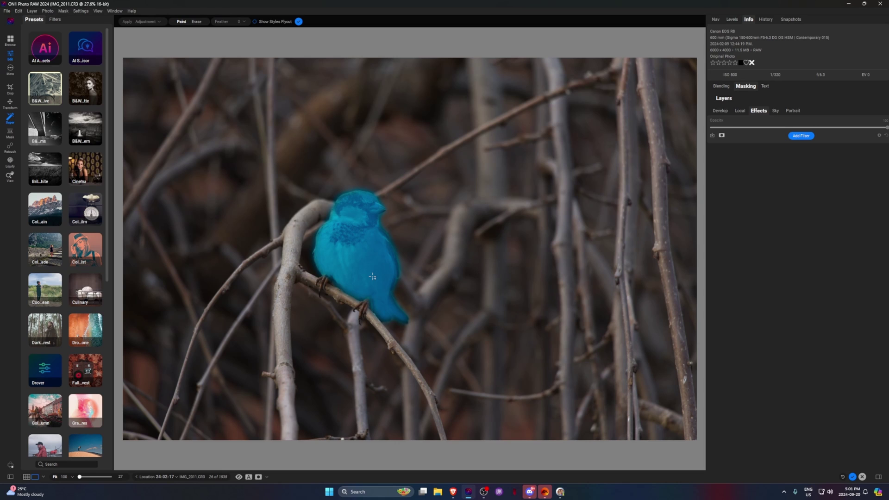
pyautogui.click(364, 308)
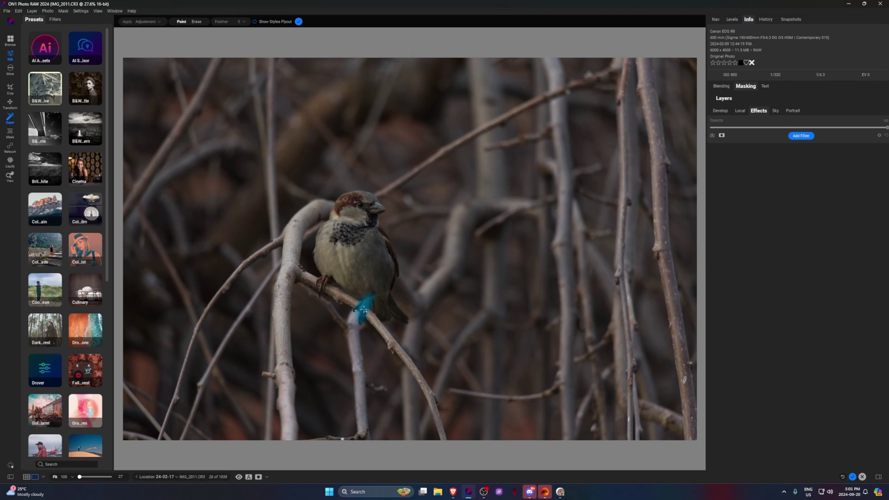
pyautogui.click(322, 284)
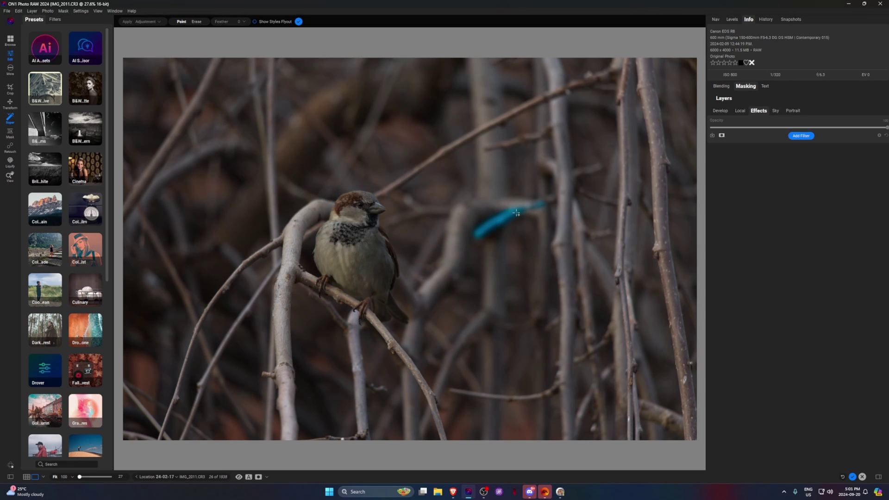
# - Apply a local Adjustment layer to the sparrow and push its Exposure to maximum
pyautogui.rightClick(355, 256)
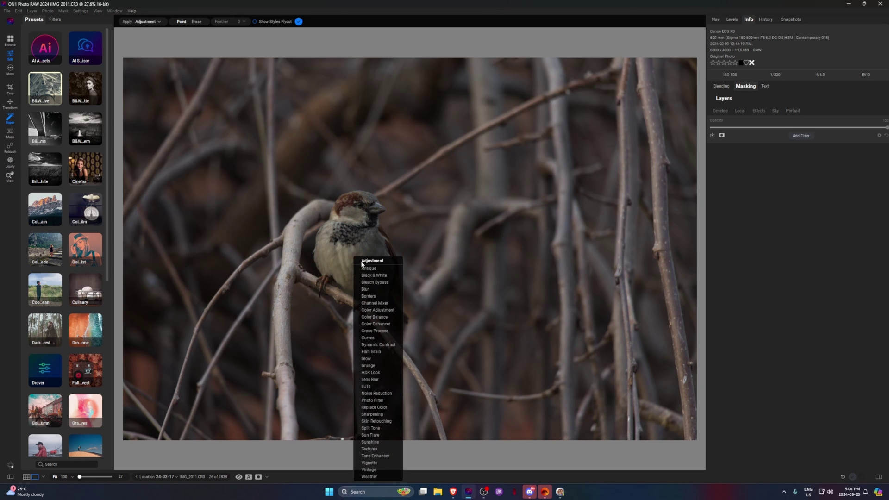
pyautogui.click(368, 262)
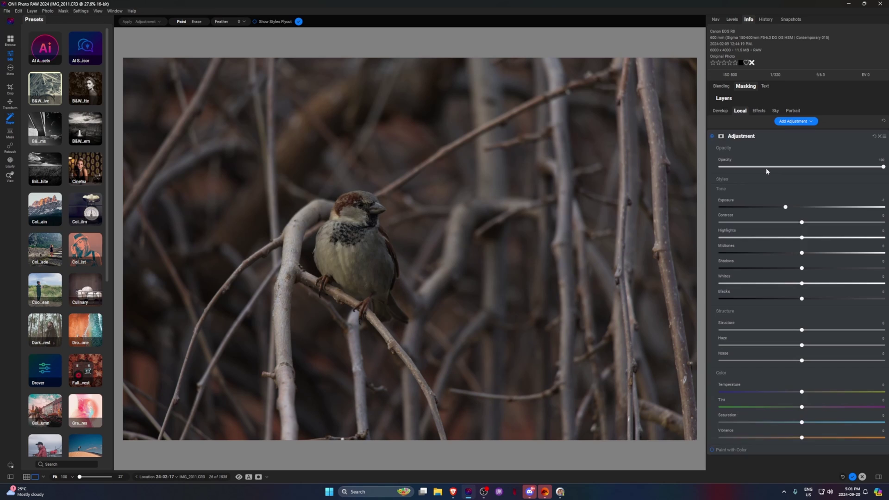
pyautogui.moveTo(852, 205); pyautogui.dragTo(884, 207)
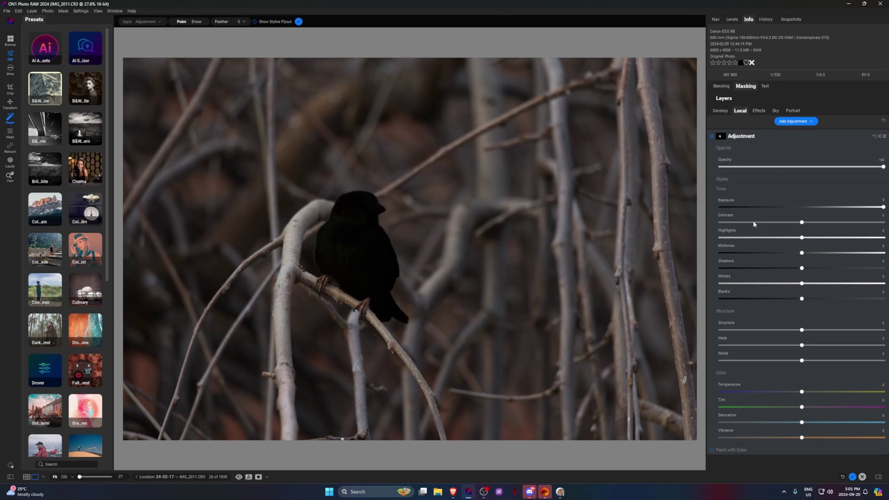